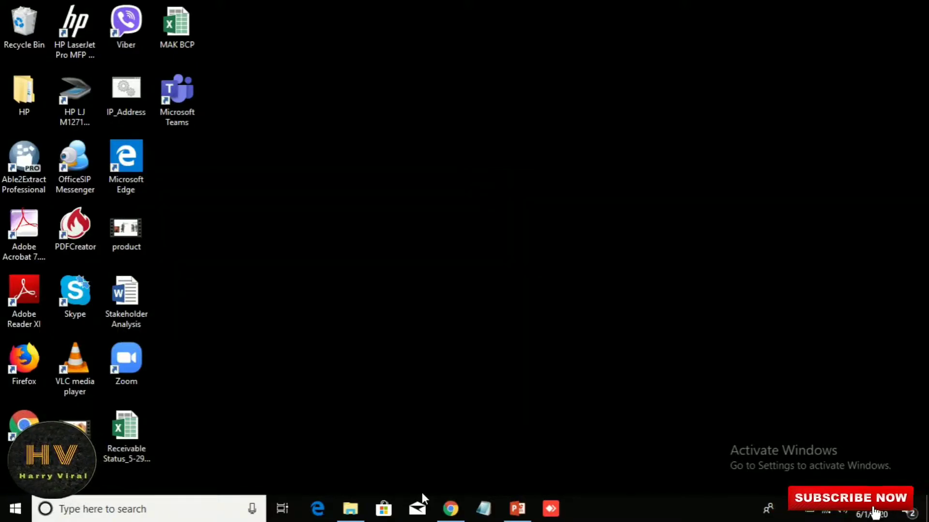
Step: Launch VideoScribe.exe from the Sparkol VideoScribe folder on Local Disk (E:)
click(350, 509)
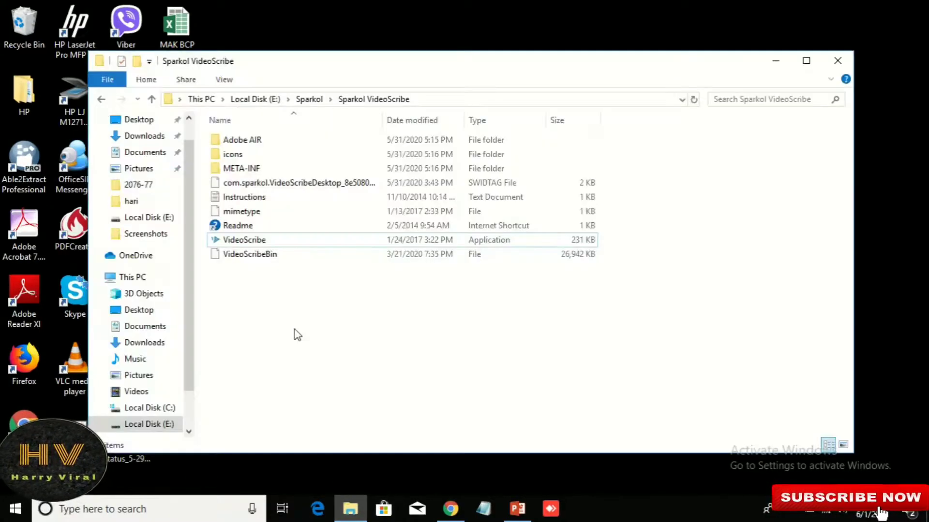
double_click(263, 242)
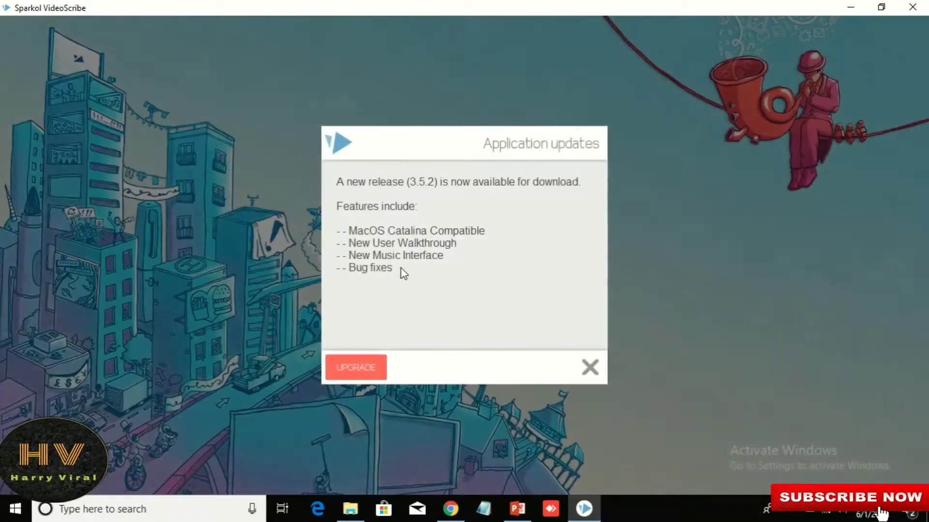
Step: Dismiss the 3.5.2 update notice, try logging in with the account e-mail and password, then quit VideoScribe
click(577, 370)
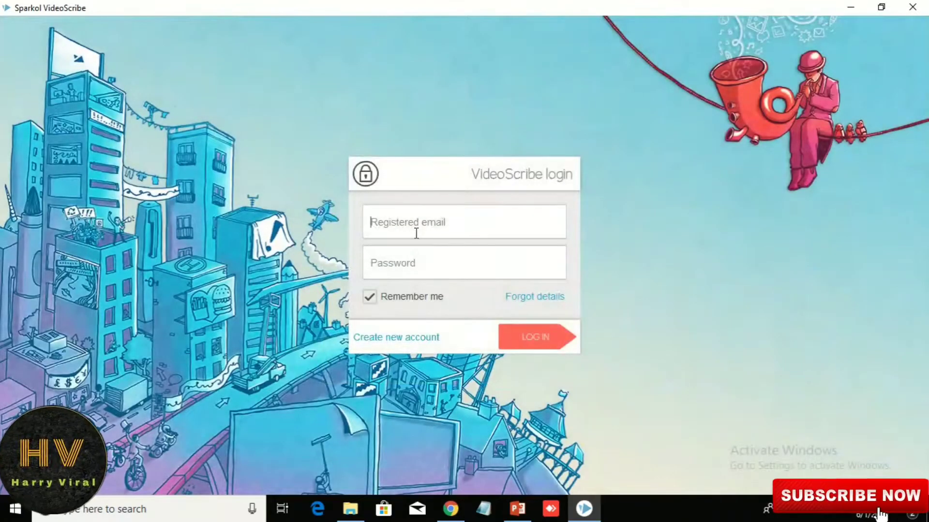
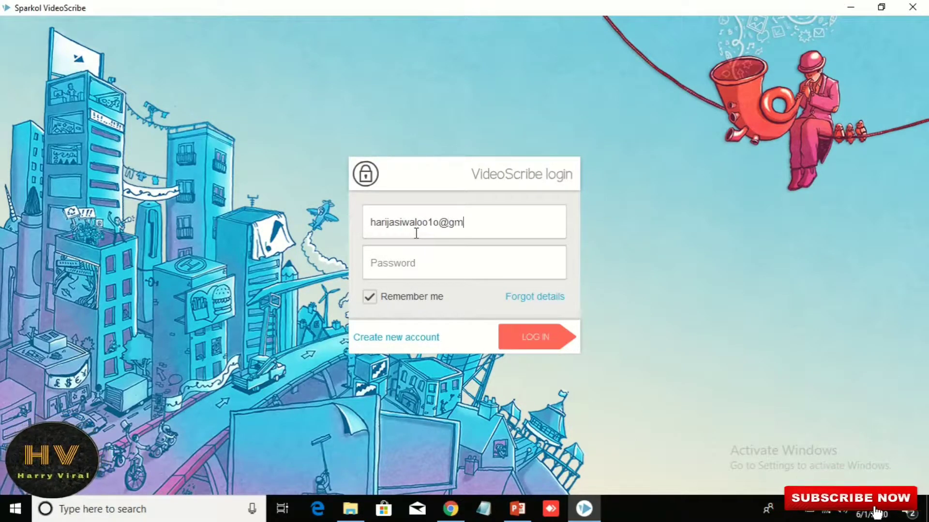
text(****)
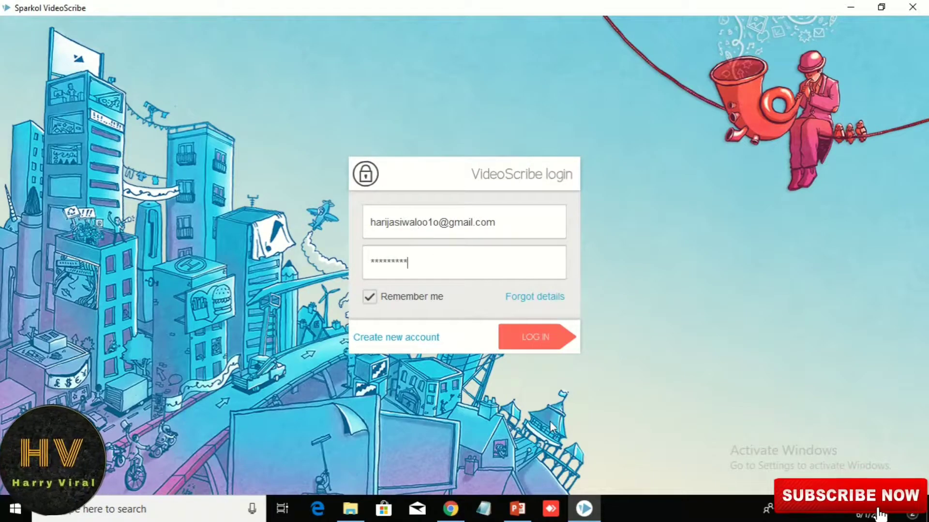
click(538, 338)
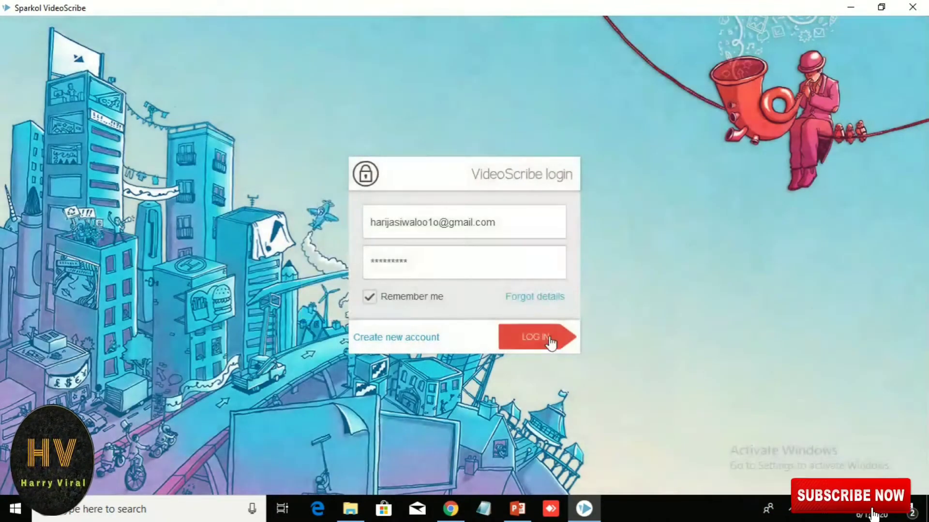
click(550, 338)
click(610, 304)
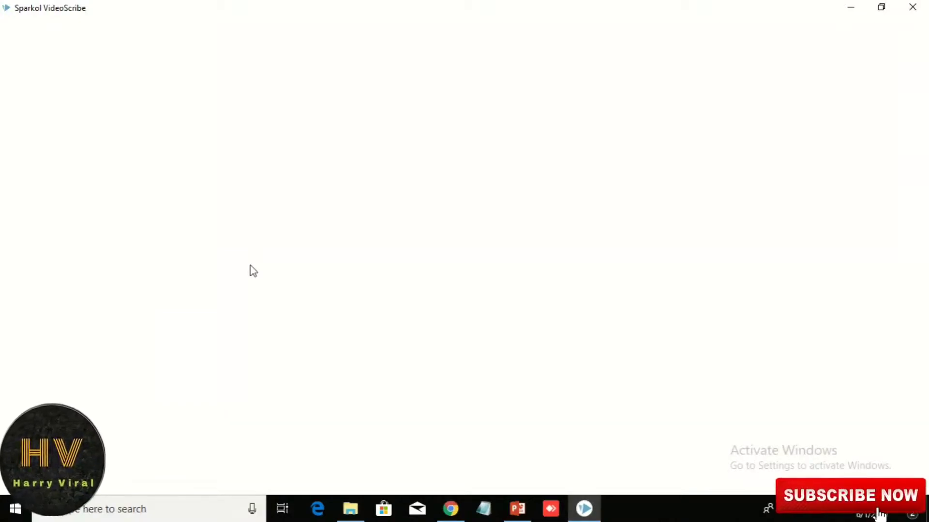
click(913, 8)
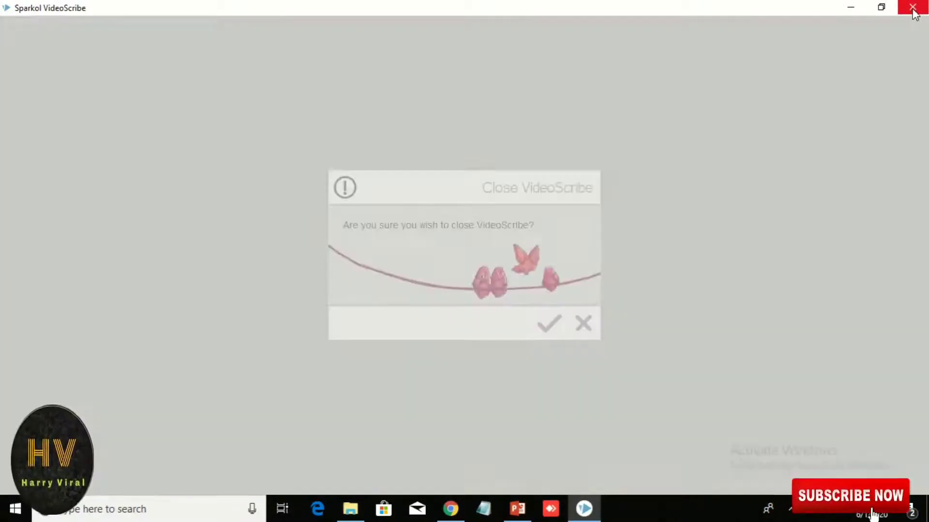
click(549, 323)
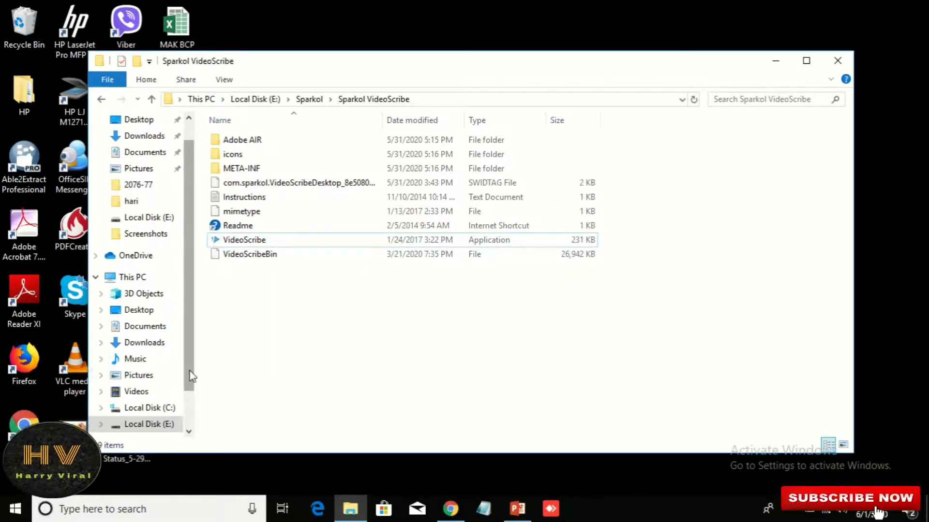
Step: Browse to C:\Users in the Local Disk (C:) drive
scroll(192, 376, down, 1)
click(151, 364)
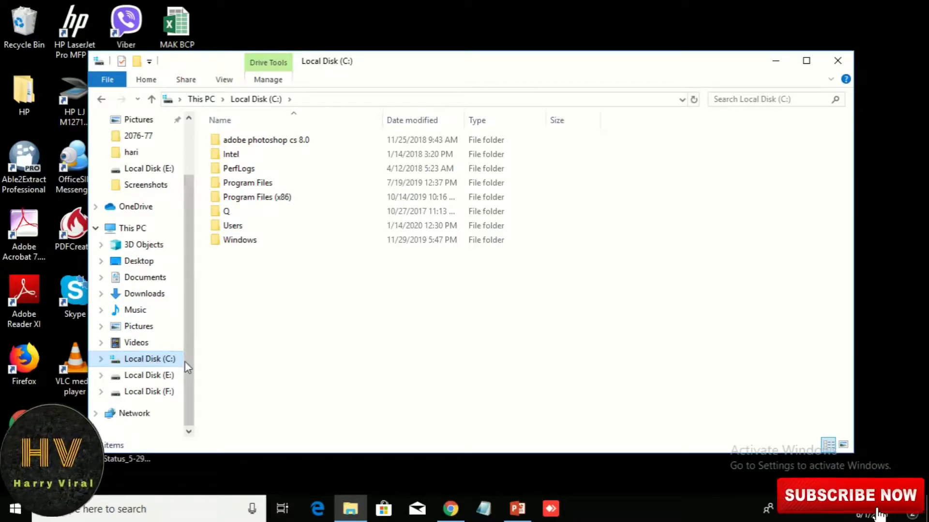
double_click(238, 233)
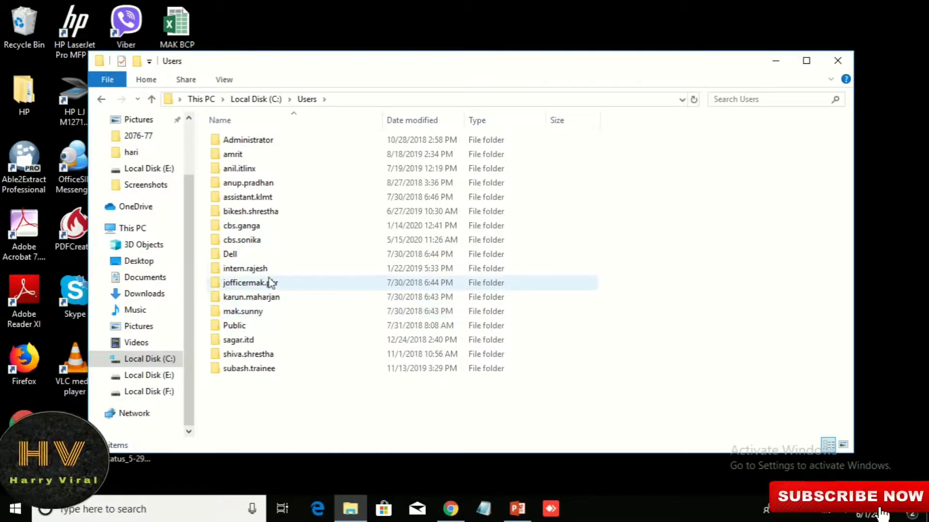
click(265, 99)
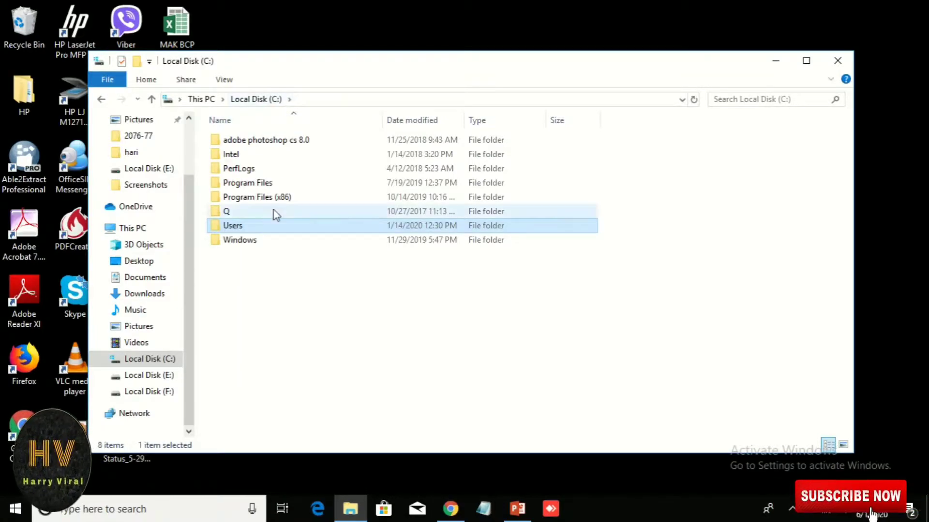
double_click(250, 227)
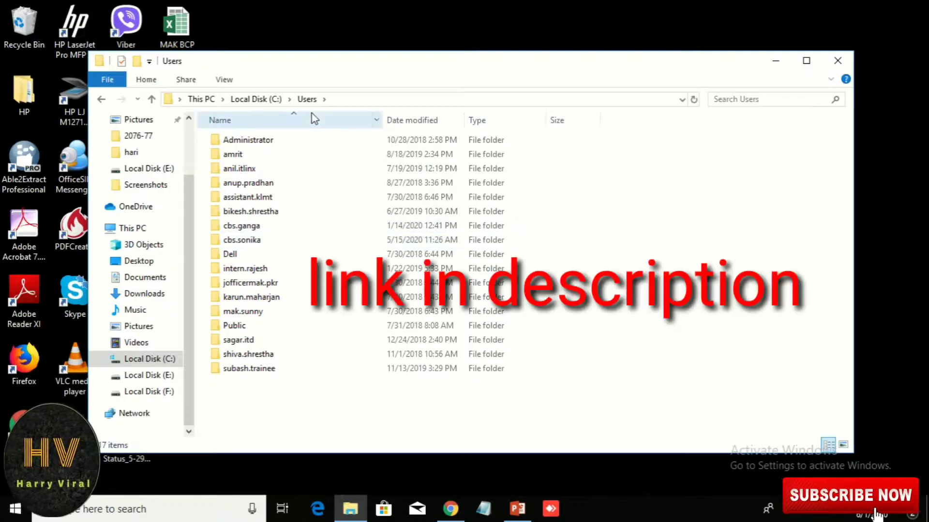
Step: Go to the user's AppData folder by extending the C:\Users path in the address bar
click(346, 99)
text(\Users\jet)
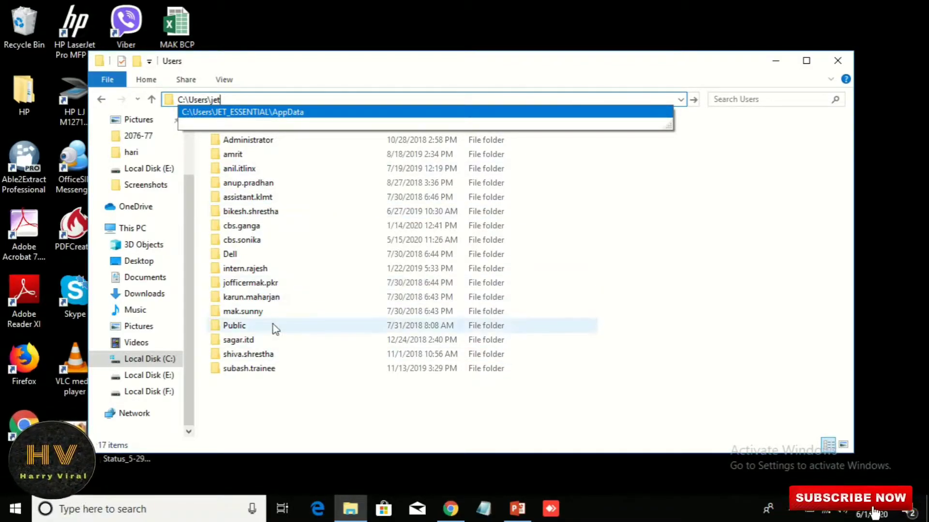
click(258, 113)
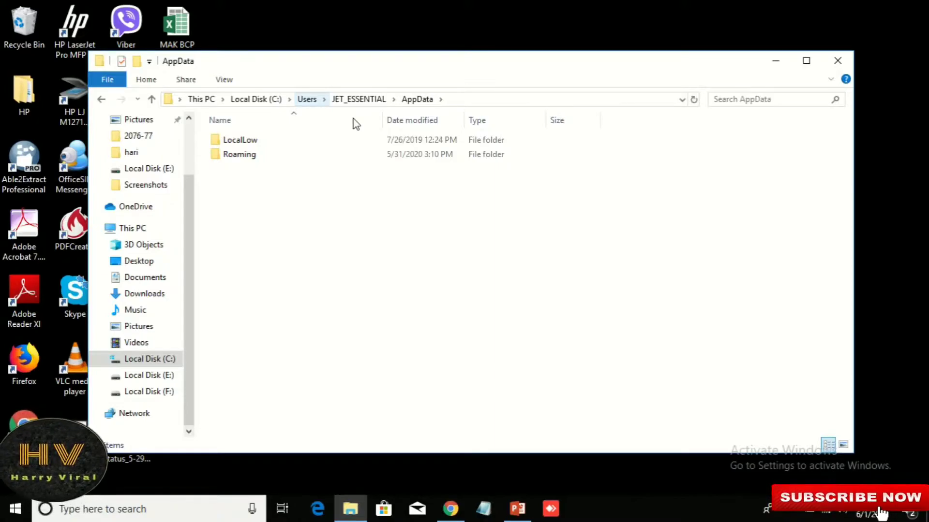
Step: Drill down through Roaming\VideoScribeDesktop\Local Store\Library into the Caches folder
double_click(238, 155)
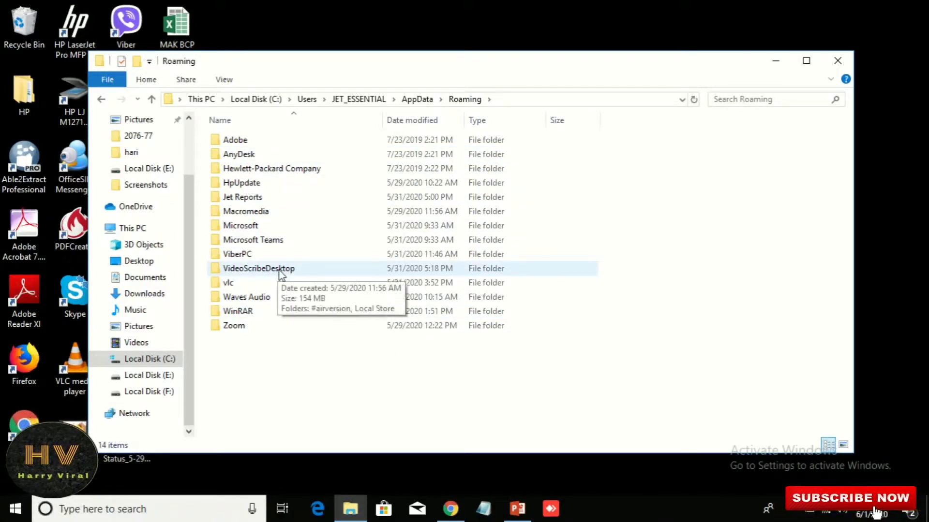
double_click(296, 270)
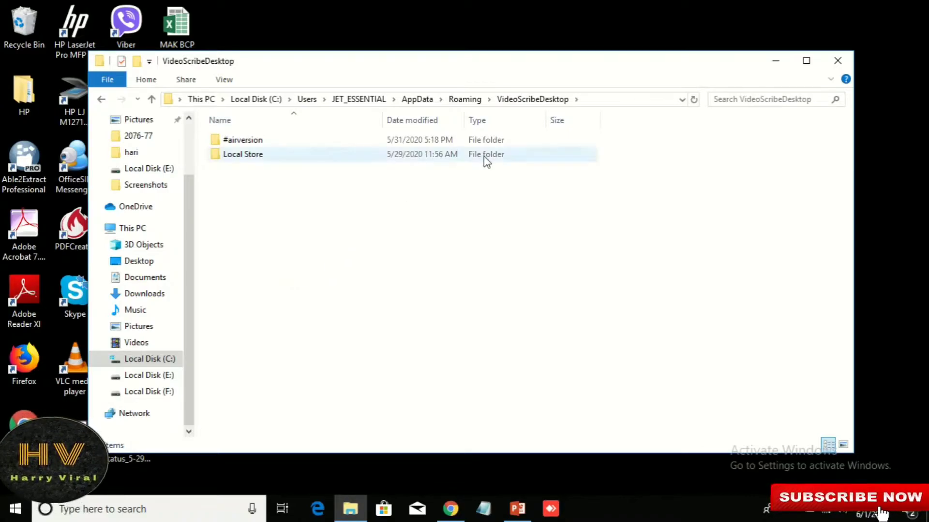
double_click(253, 155)
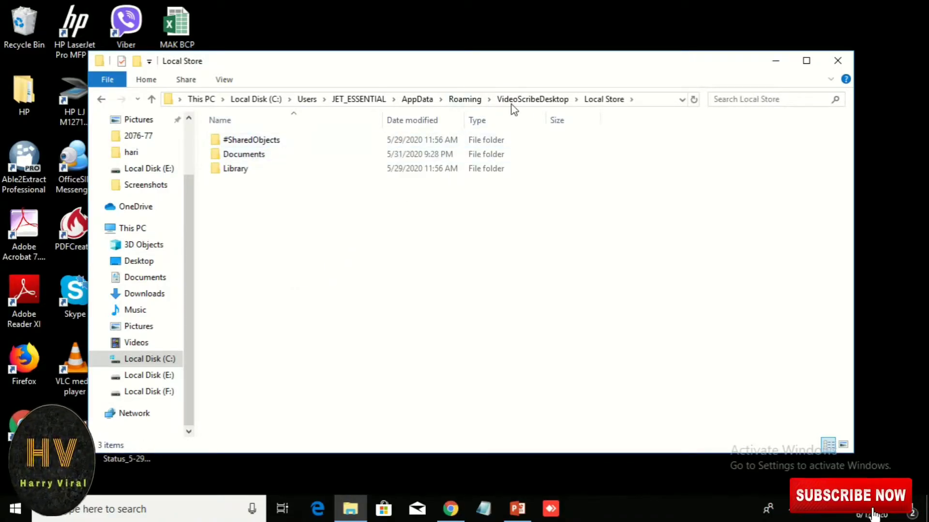
double_click(243, 170)
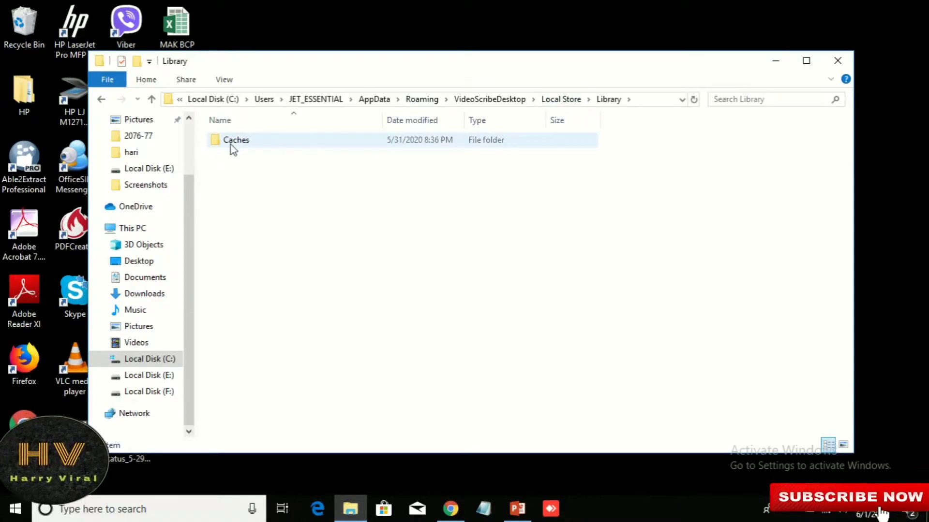
double_click(249, 144)
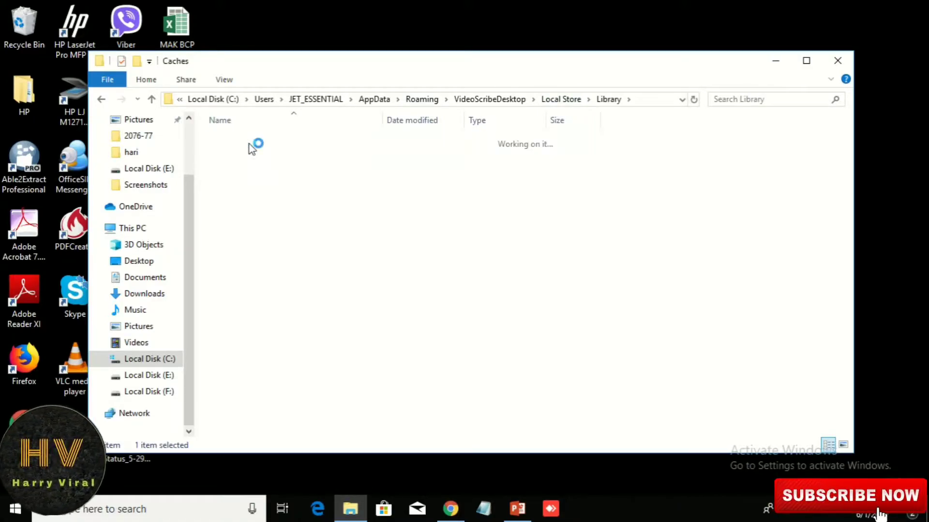
Step: Select all 29 items in Caches and permanently delete them
scroll(657, 197, down, 2)
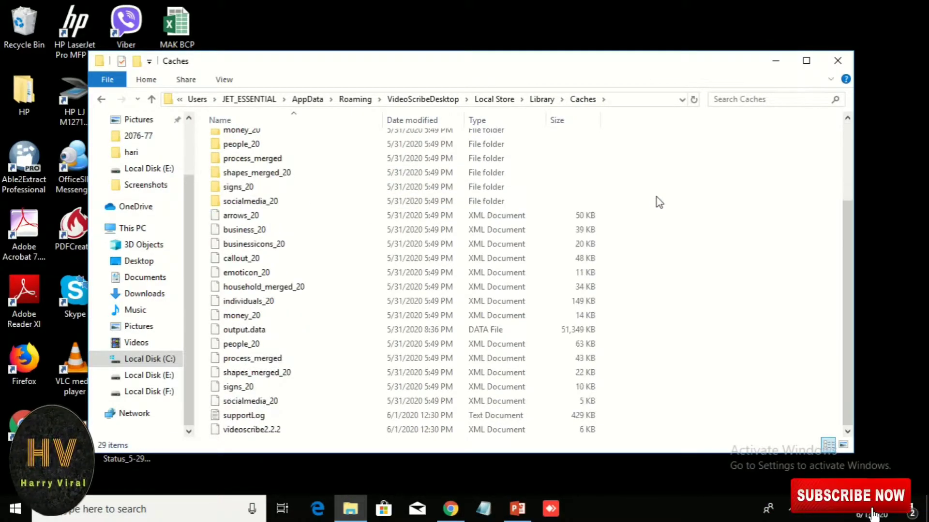
scroll(657, 197, up, 3)
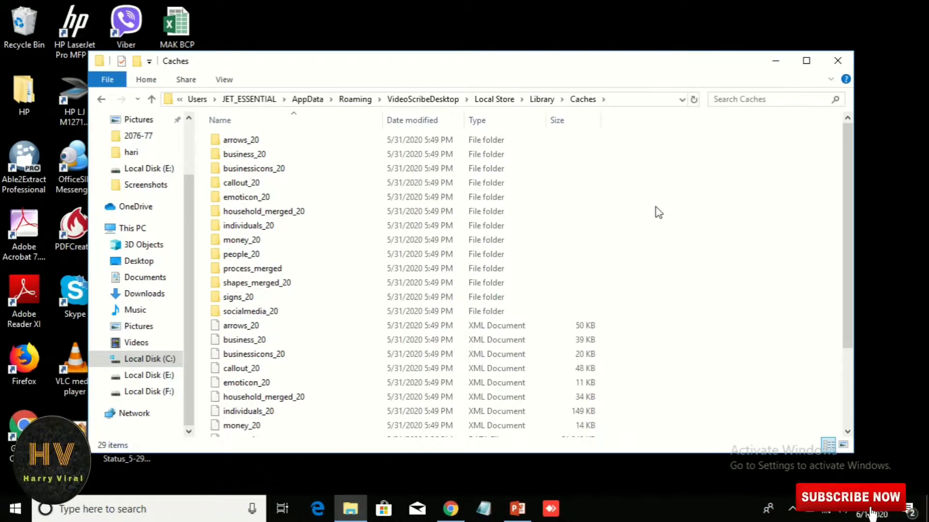
key(ctrl+a)
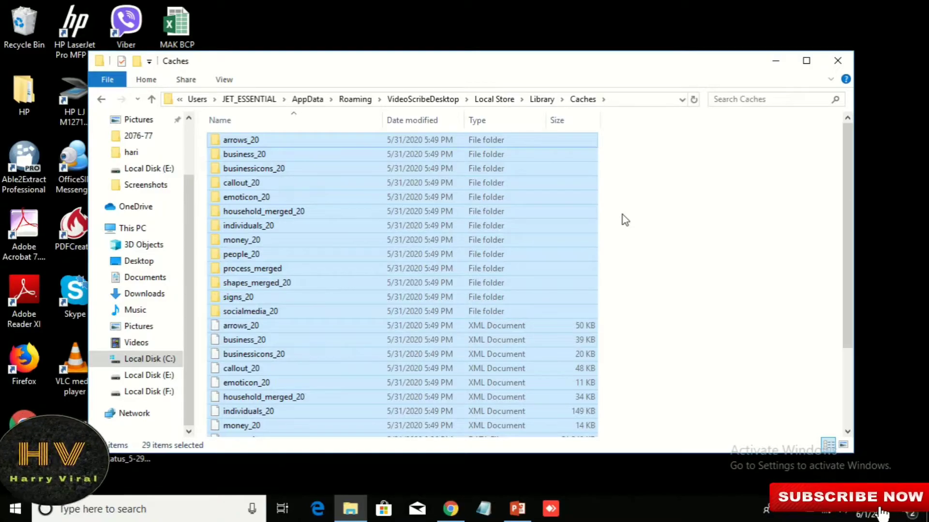
key(shift+Delete)
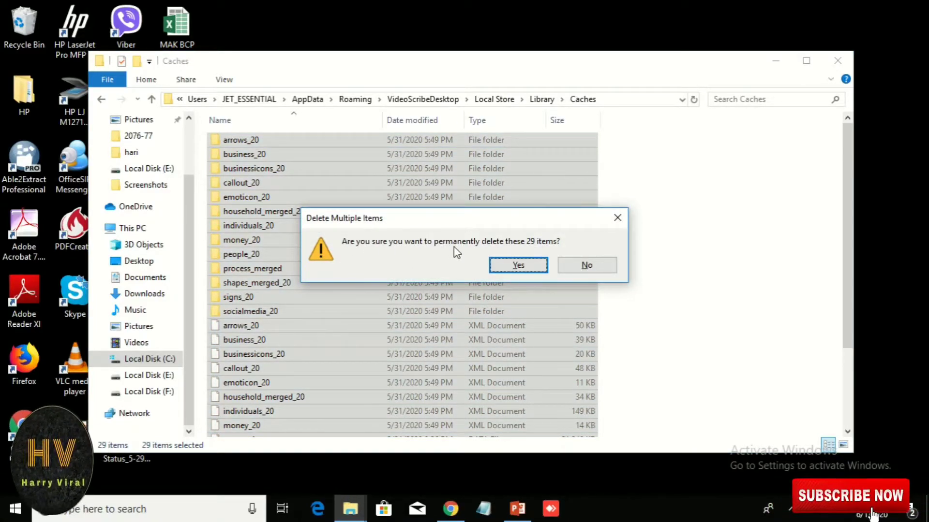
click(520, 266)
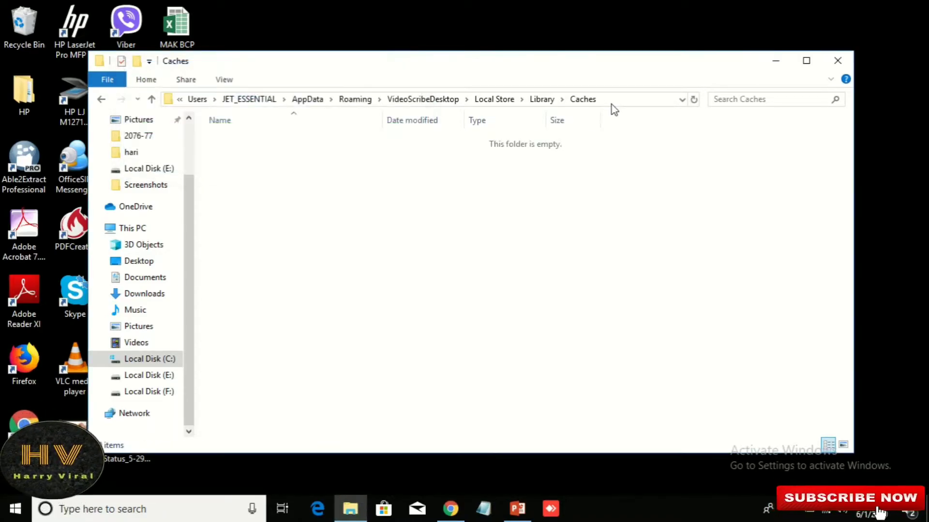
Step: Copy the Caches folder's full path from the address bar
click(613, 100)
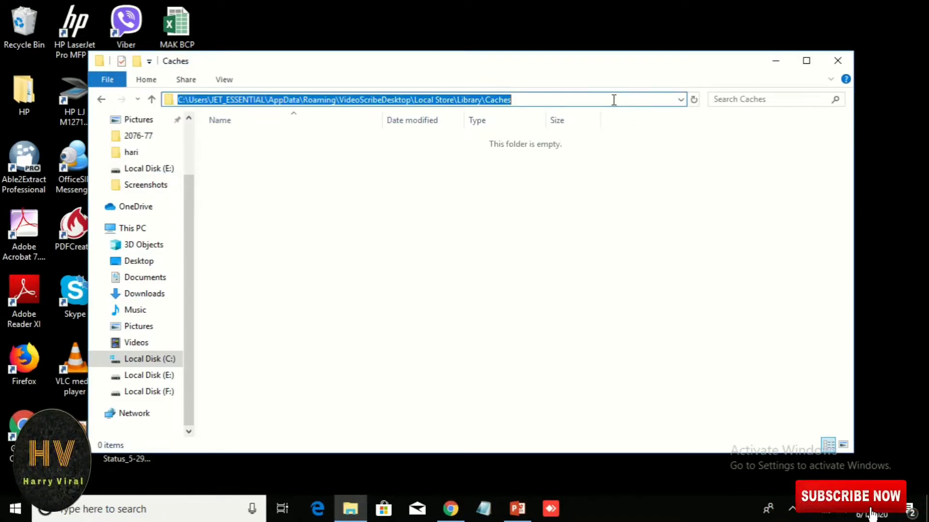
right_click(279, 96)
click(308, 141)
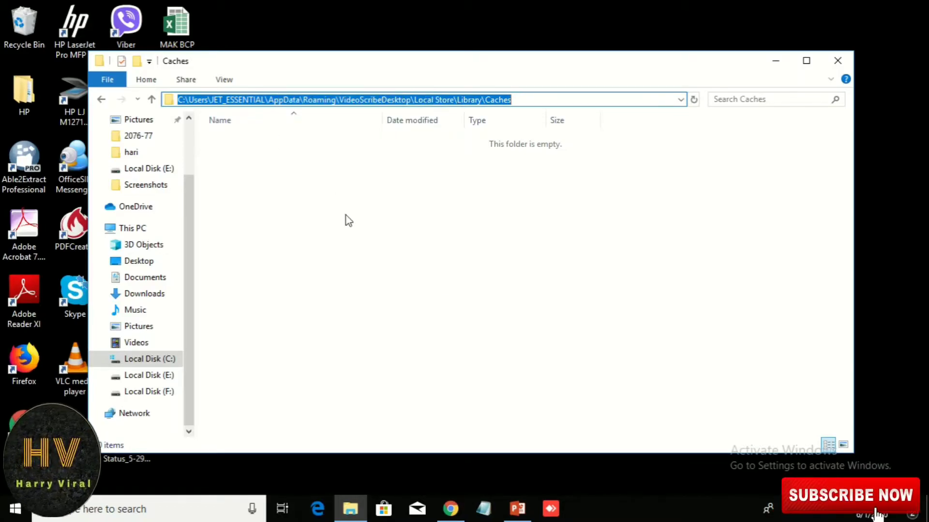